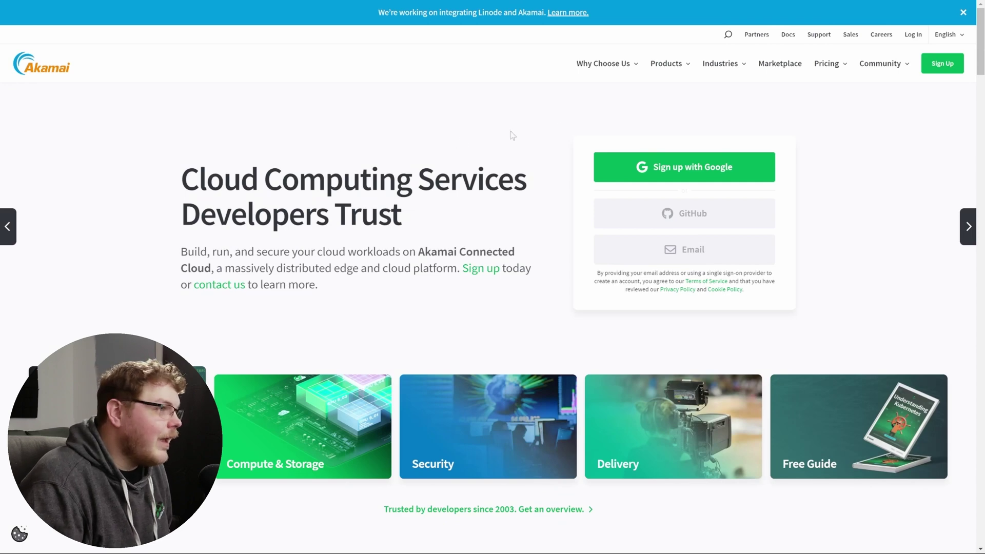
# - Sign in to the Linode account and go to the profile's Login & Authentication page
pyautogui.click(912, 34)
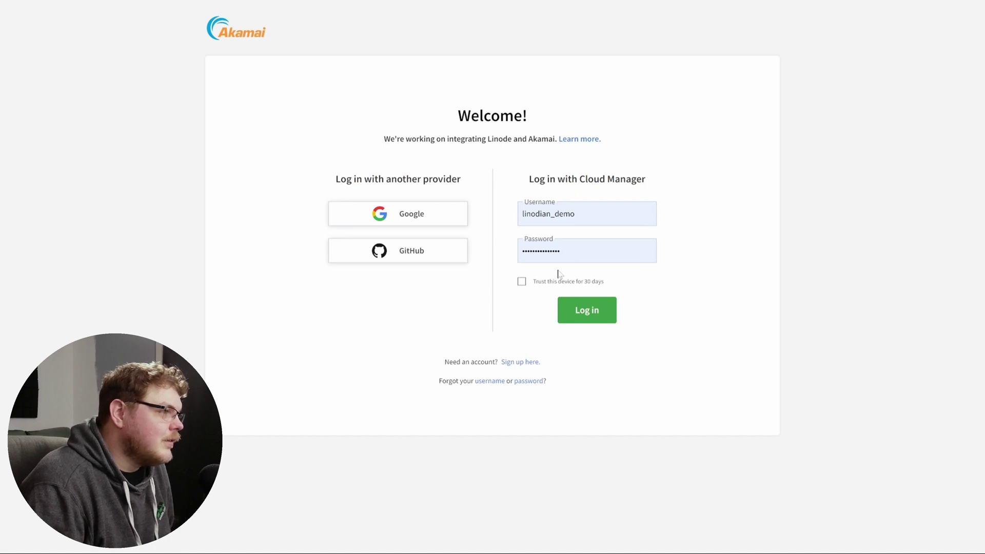
pyautogui.click(587, 311)
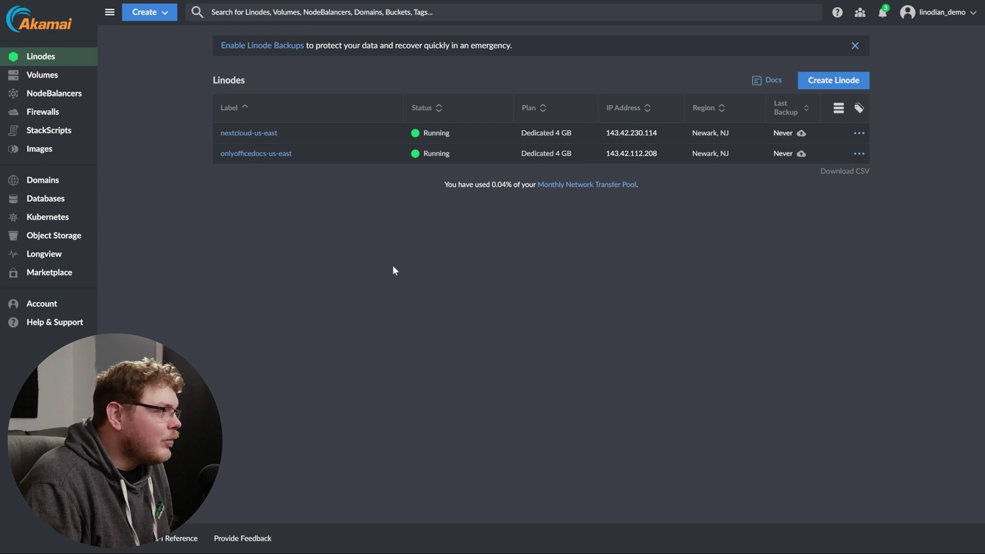
pyautogui.click(968, 17)
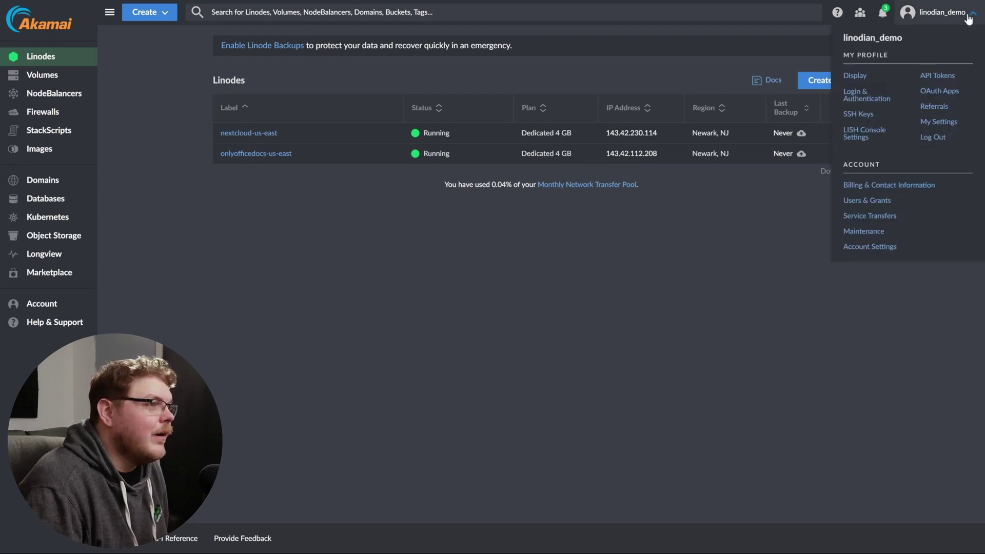
pyautogui.click(856, 95)
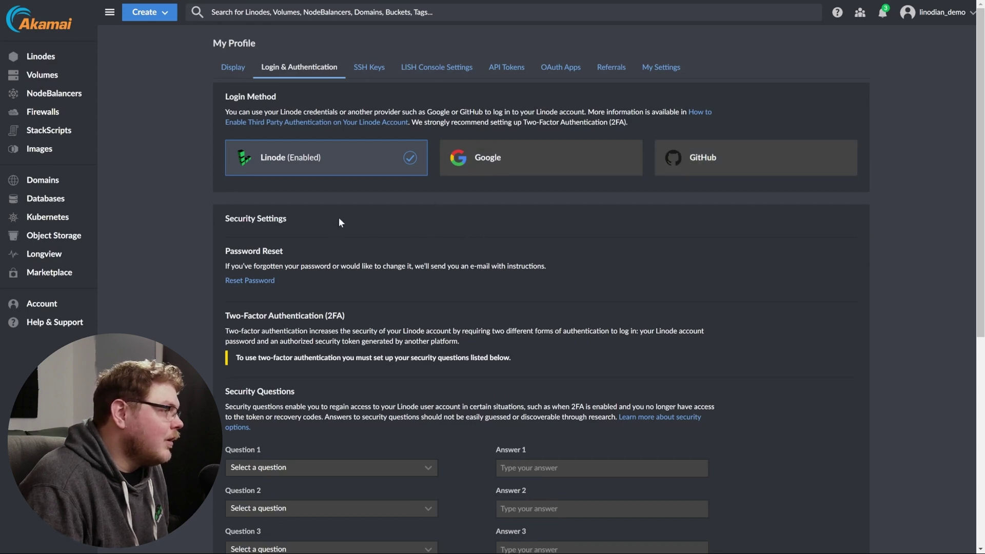
# - Add answered security questions: first car's make and model, city of birth, favorite city
pyautogui.click(396, 338)
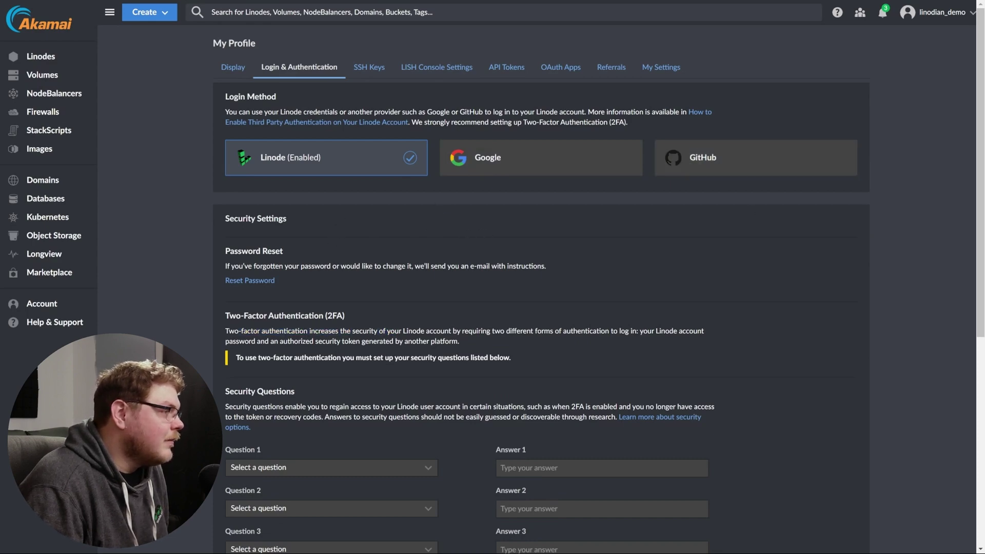
pyautogui.scroll(-4, 408, 341)
pyautogui.click(295, 315)
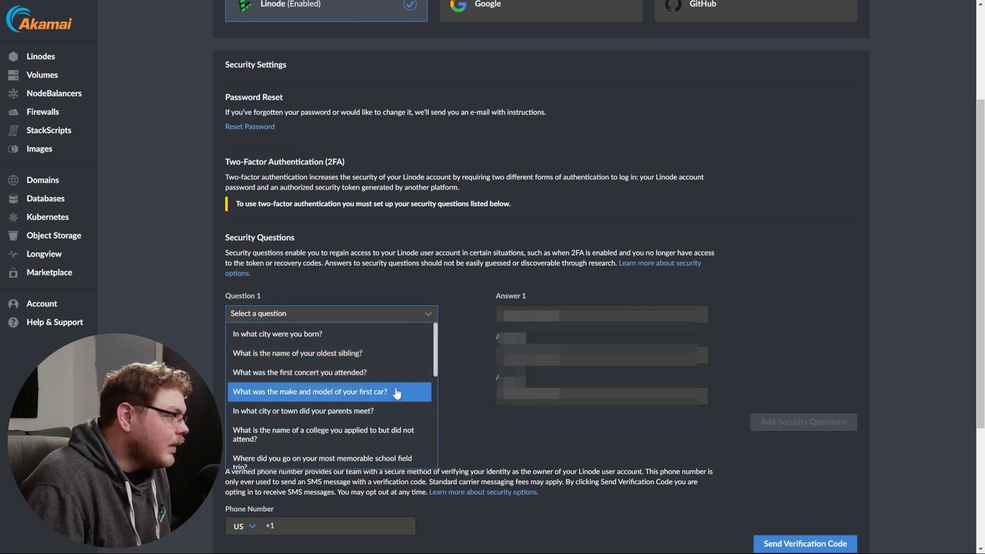
pyautogui.click(391, 394)
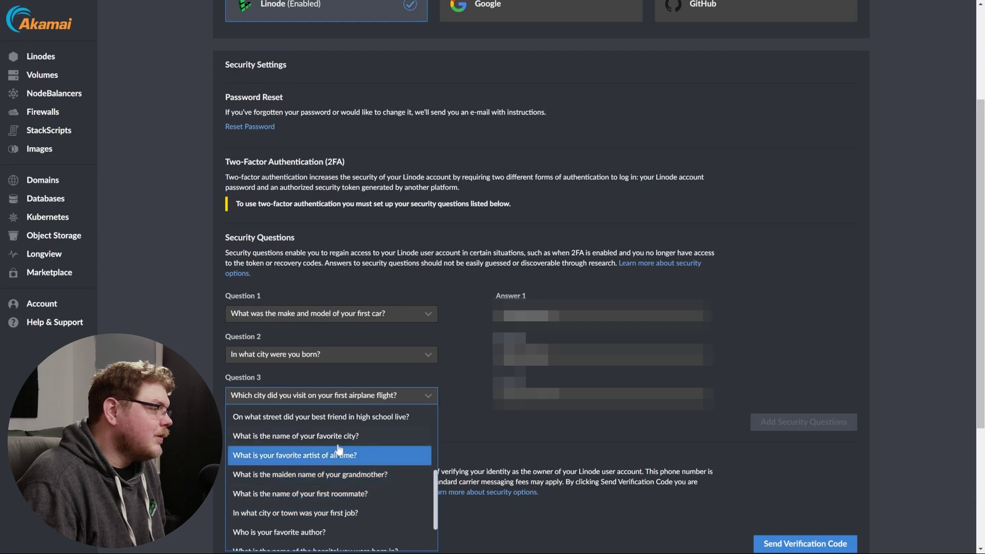
pyautogui.click(331, 457)
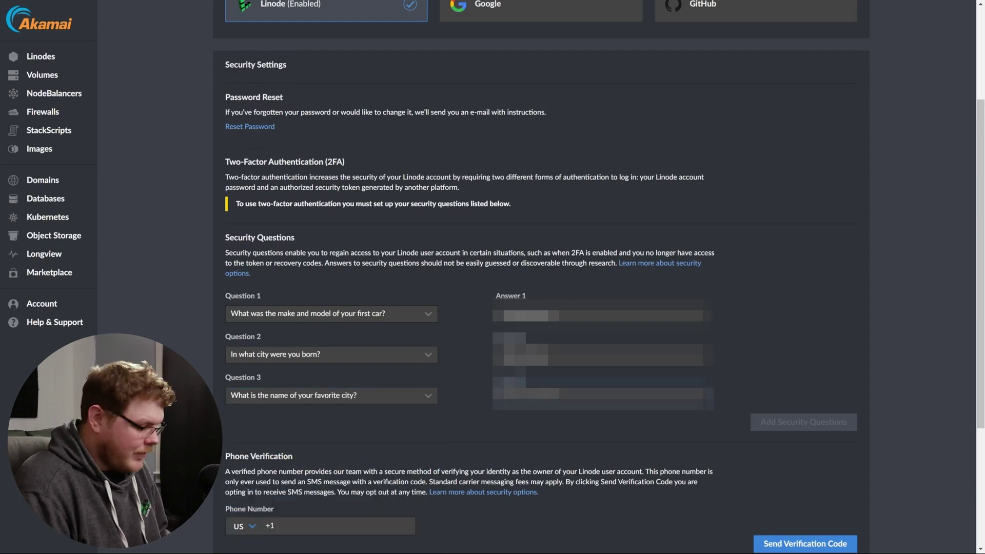
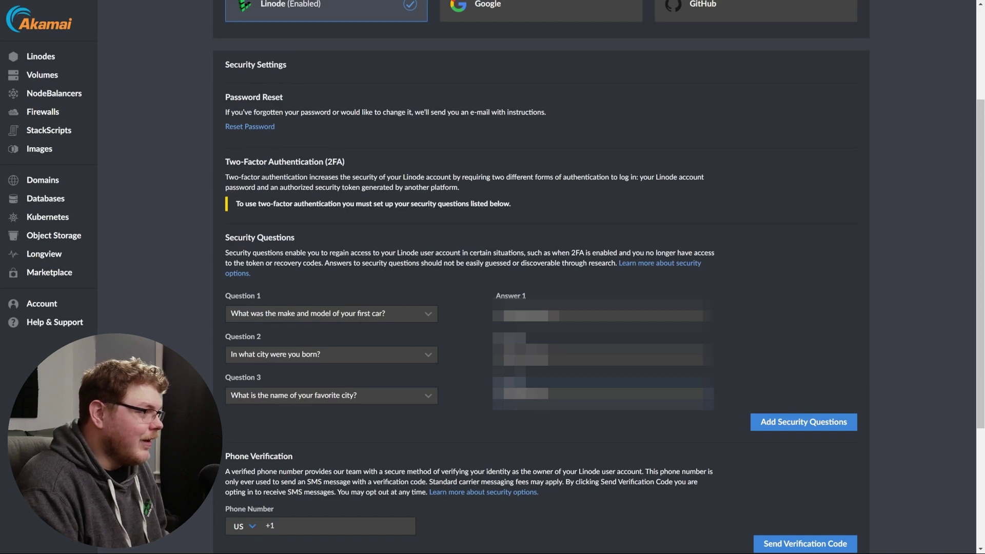
pyautogui.scroll(-3, 477, 392)
pyautogui.scroll(-2, 478, 392)
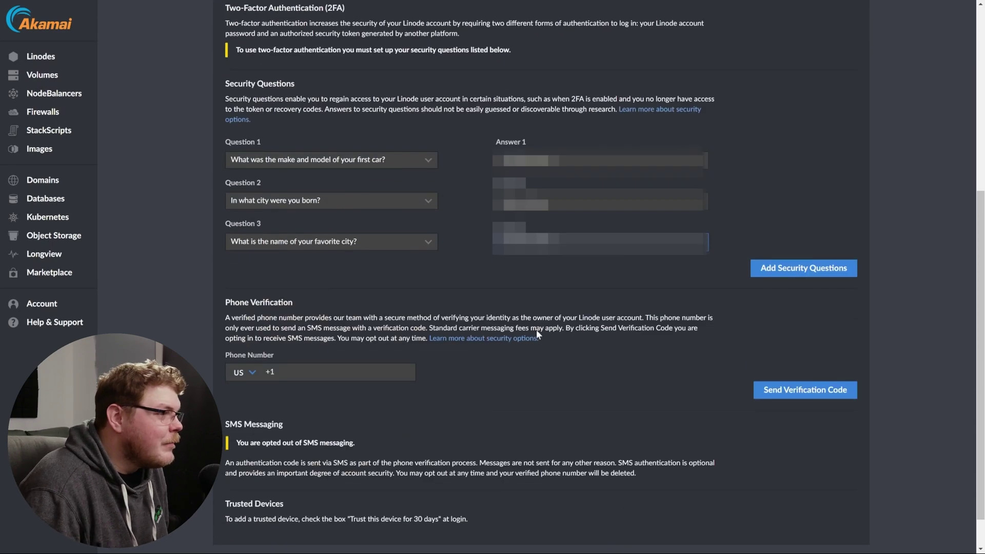
pyautogui.click(804, 268)
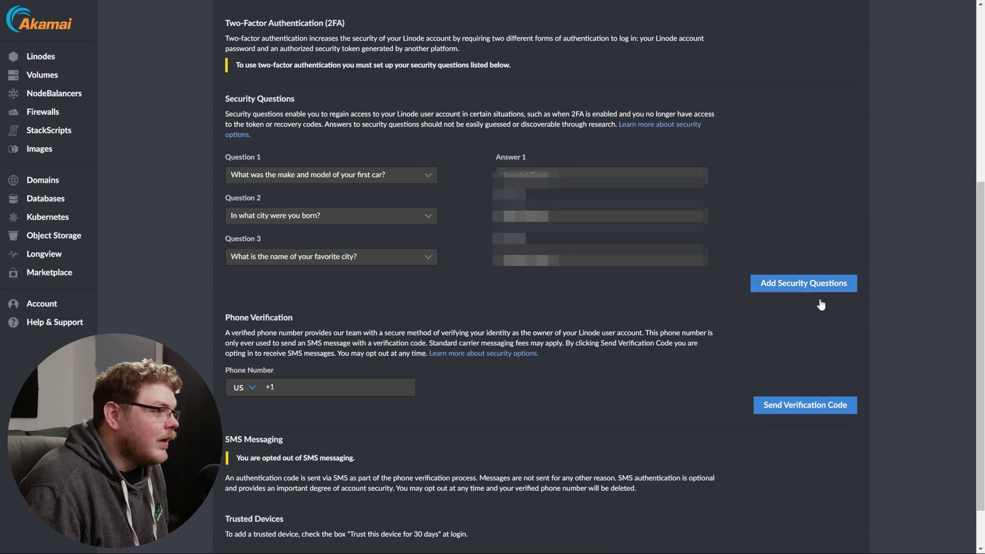
pyautogui.scroll(1, 508, 347)
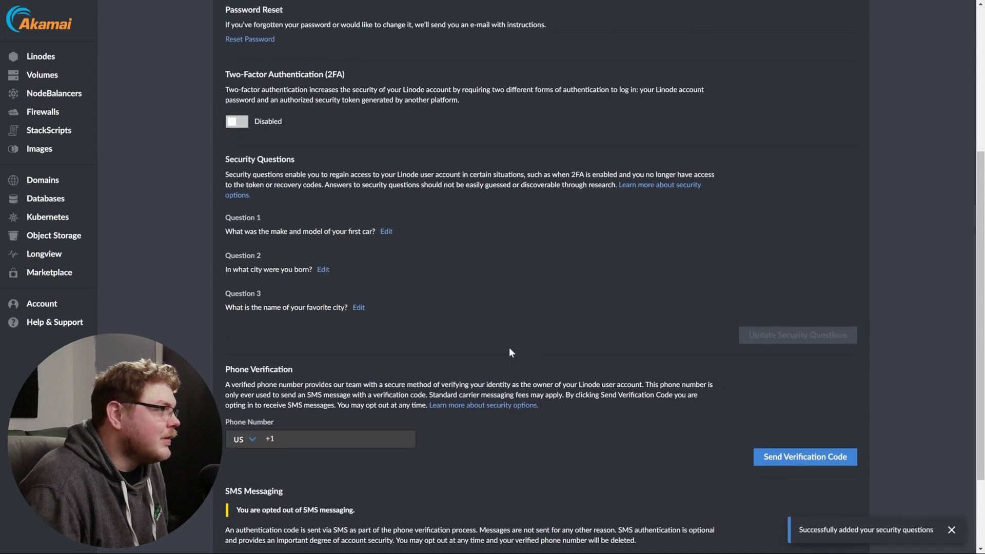
pyautogui.scroll(2, 509, 347)
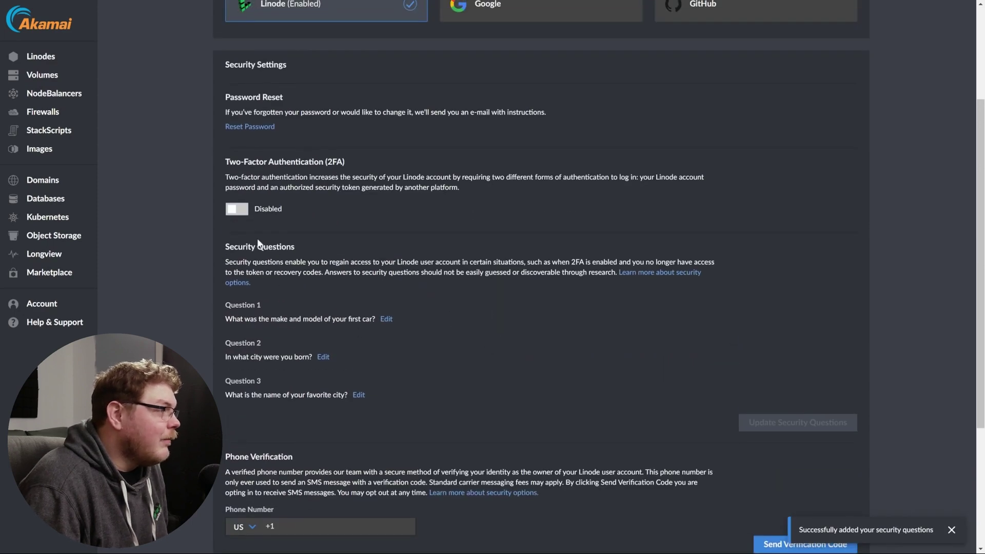
# - Enable the Two-Factor Authentication toggle and enter the authenticator app's six-digit token
pyautogui.click(237, 211)
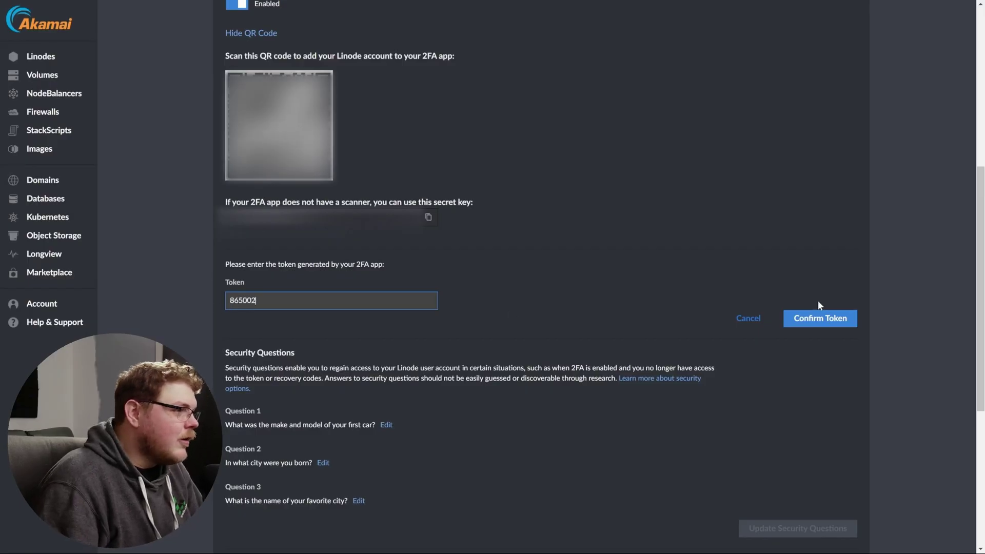
pyautogui.click(820, 318)
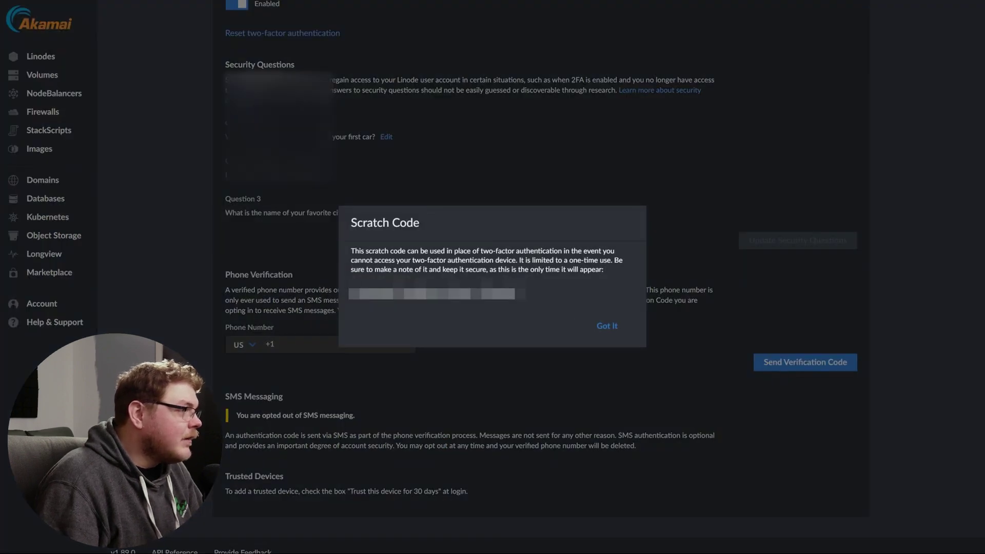
# - Select and copy the one-time scratch code shown after confirming the token
pyautogui.moveTo(351, 250); pyautogui.dragTo(604, 270)
pyautogui.click(602, 287)
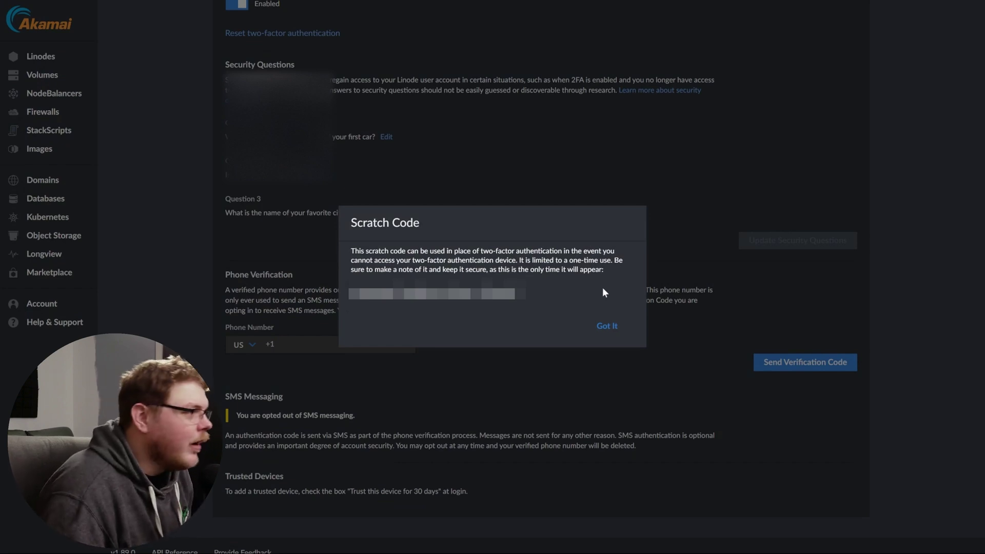
pyautogui.moveTo(516, 294); pyautogui.dragTo(344, 288)
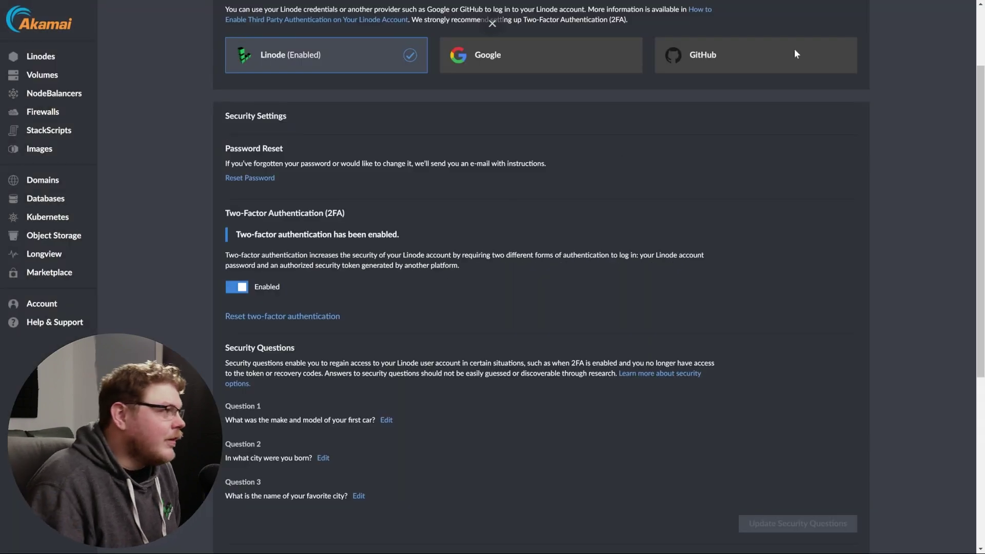
pyautogui.scroll(4, 796, 154)
# - Log out, log back in, and verify with the 2FA token to reach the Linodes dashboard
pyautogui.click(934, 14)
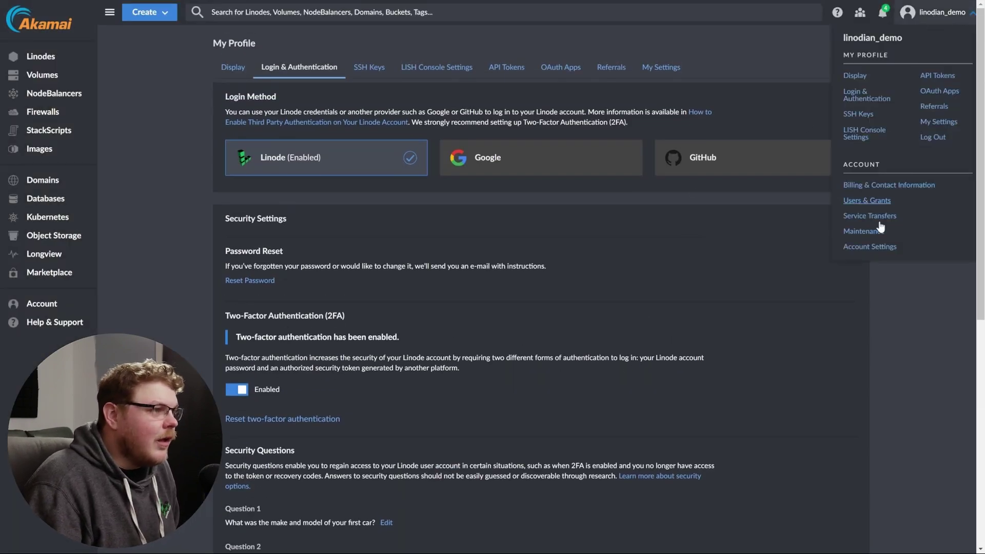
pyautogui.click(933, 137)
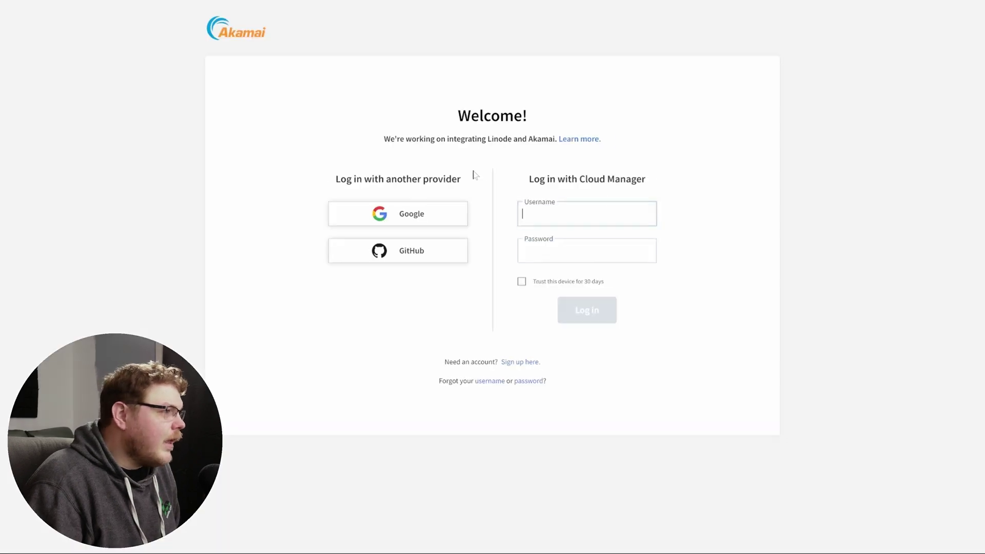
pyautogui.click(583, 315)
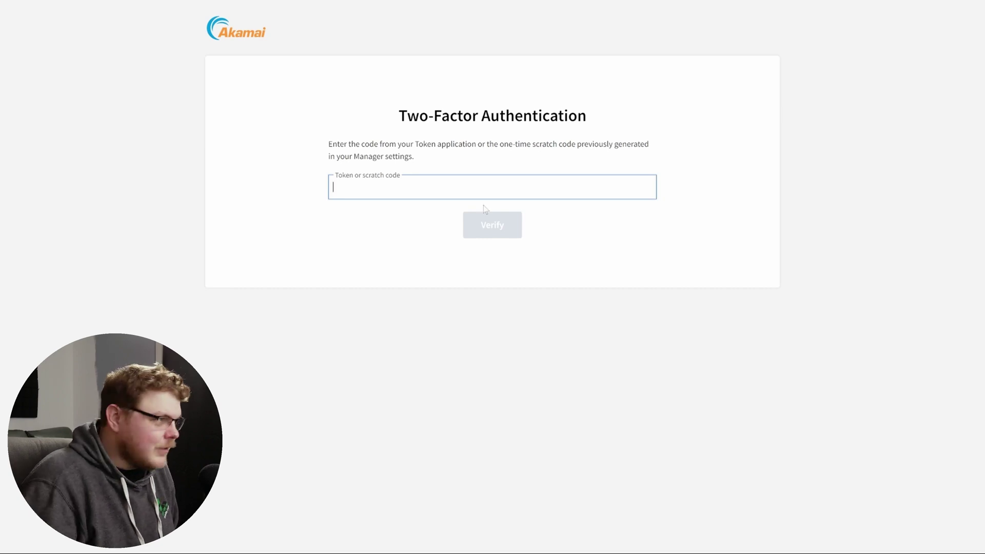
pyautogui.hotkey('ctrl', 'v')
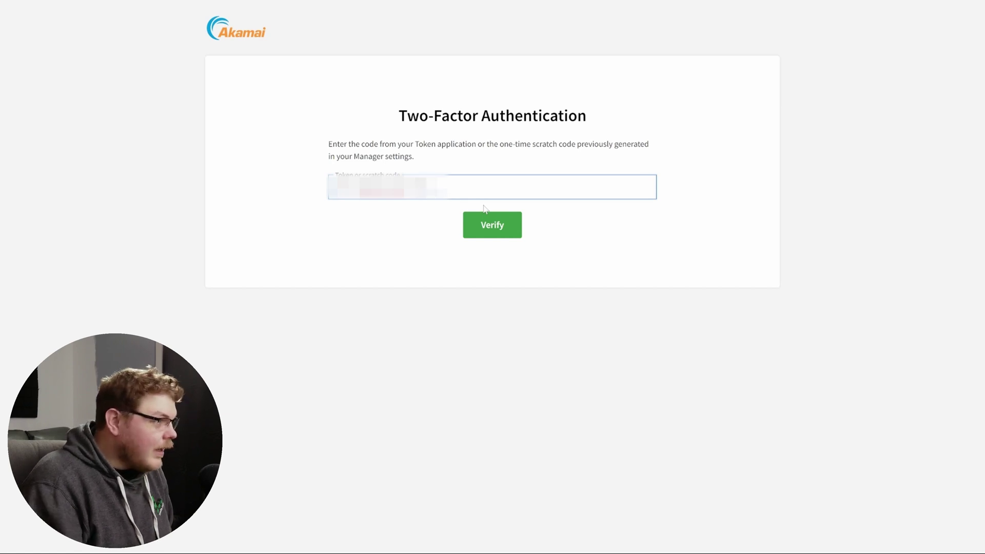
pyautogui.press('BackSpace')
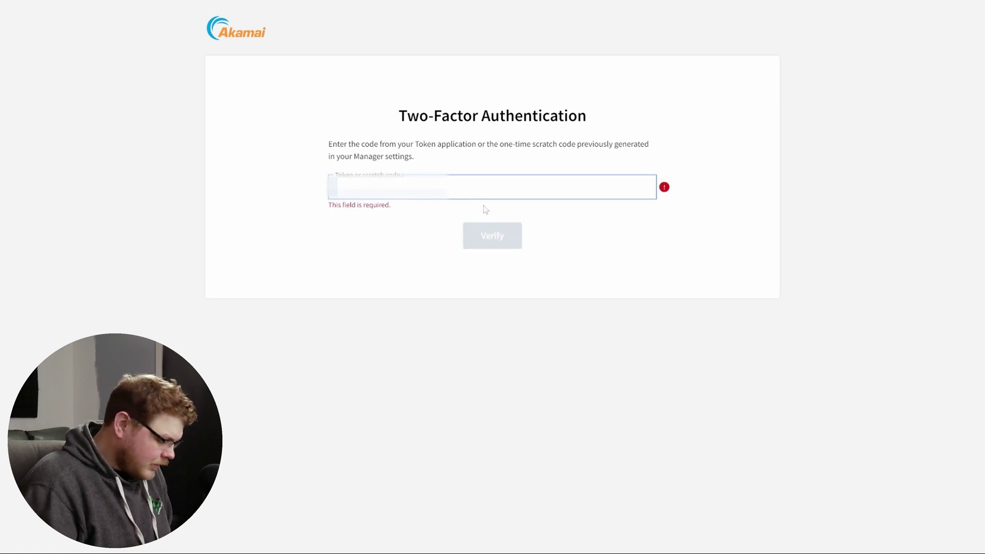
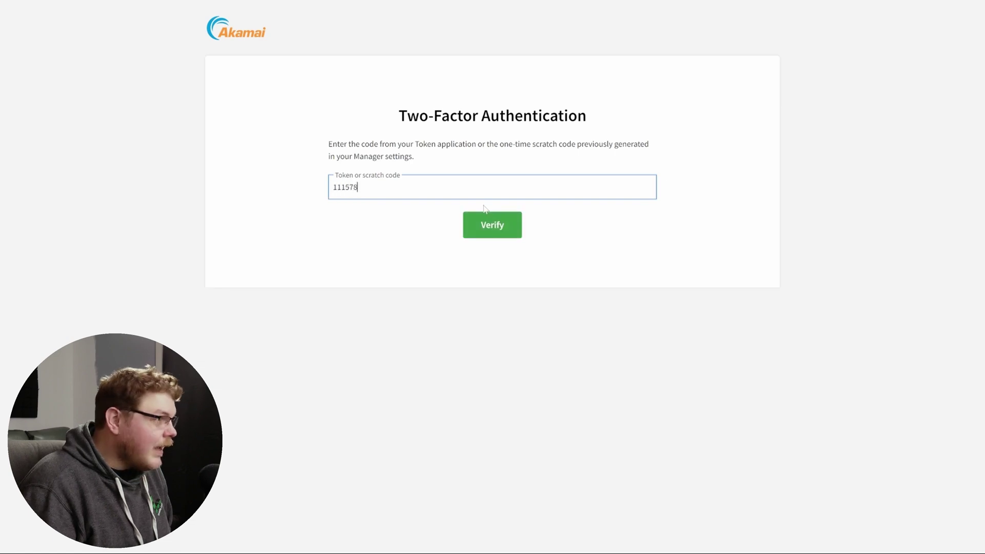
pyautogui.click(491, 225)
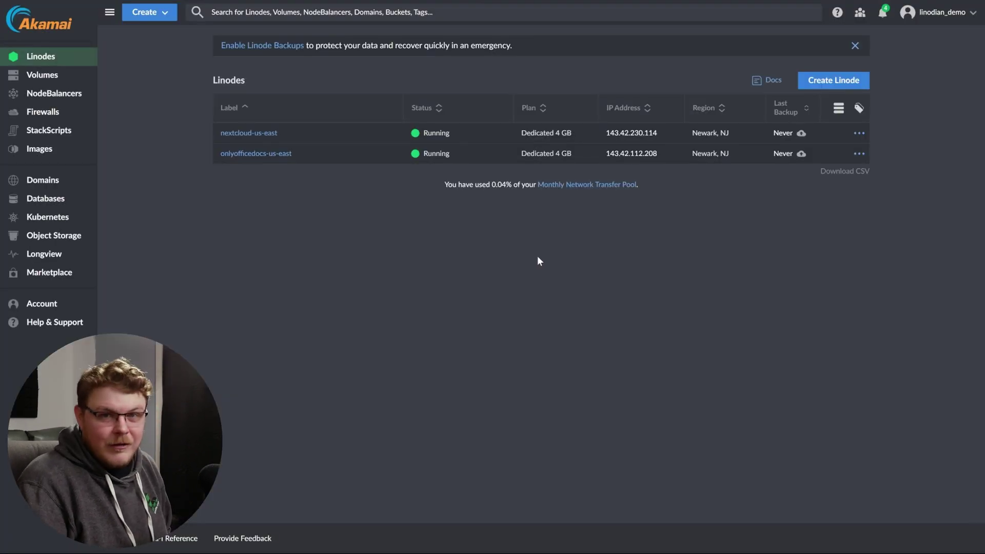